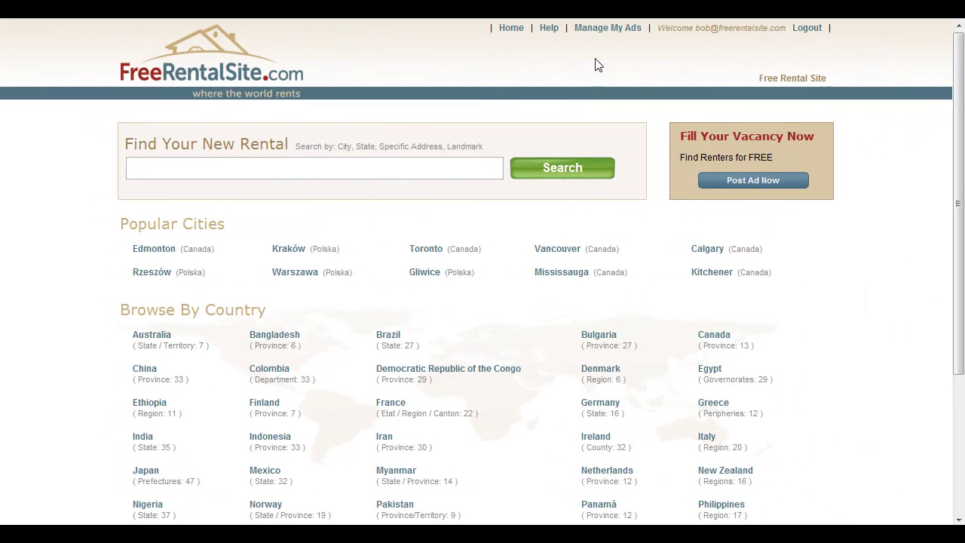
- Go to Manage My Ads, then the Profile tab's Sub Profiles / Security page
click(600, 34)
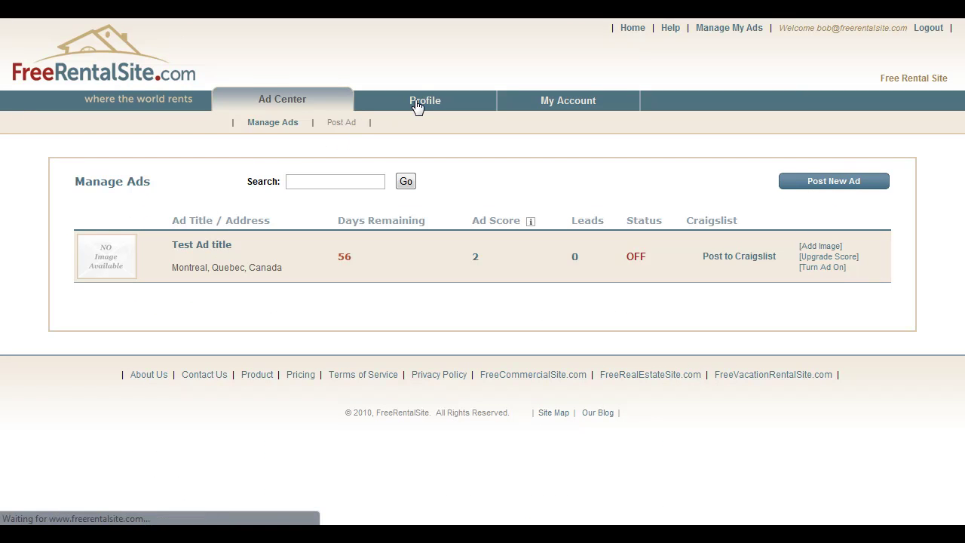
click(417, 107)
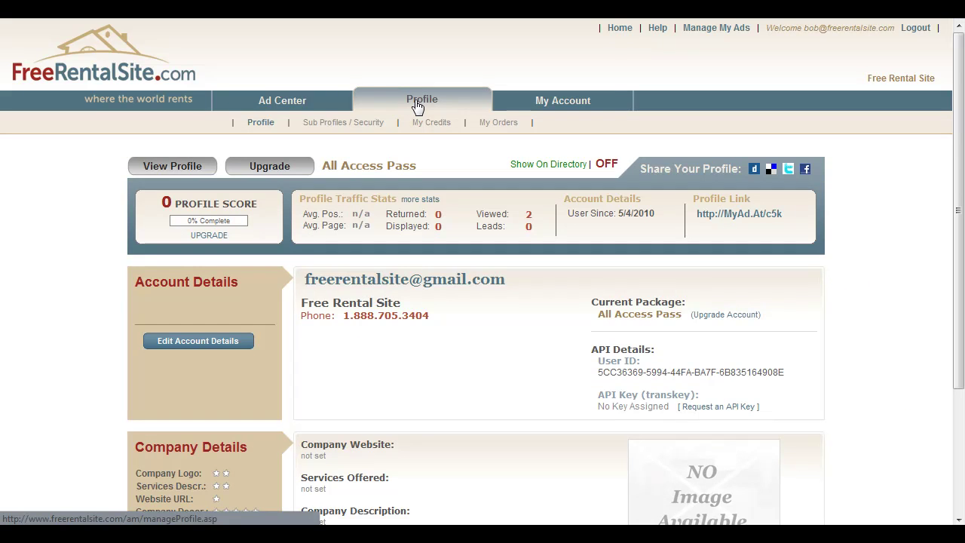
click(319, 127)
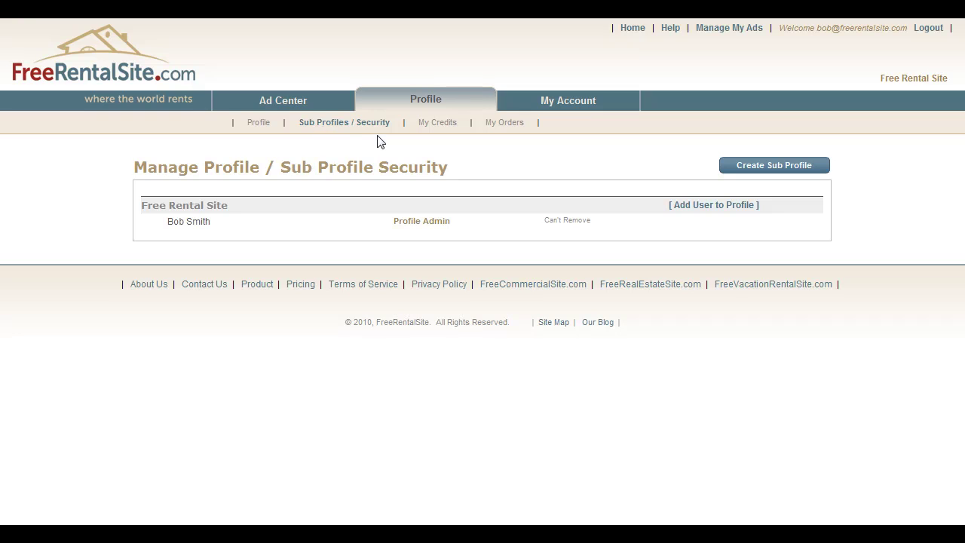
- Create the 'MainSt Location' sub-profile with the suggested contact email and phone
click(764, 167)
click(507, 209)
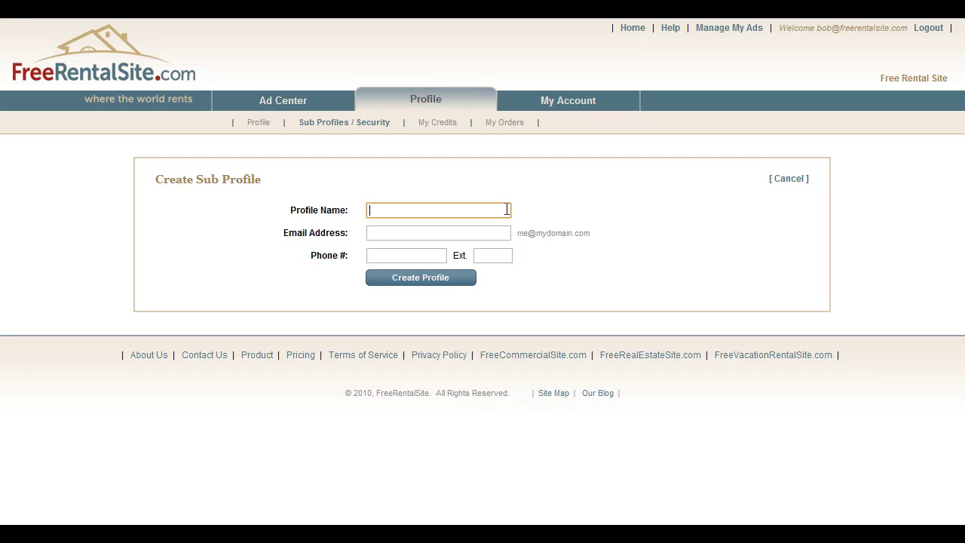
text(MainSt Location)
key(Tab)
text(in)
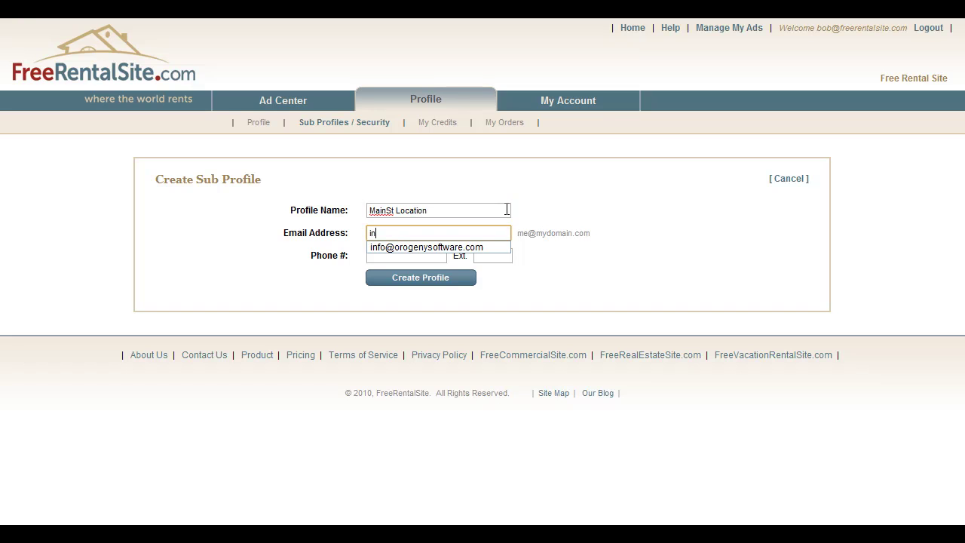
key(Down)
key(Tab)
text(1)
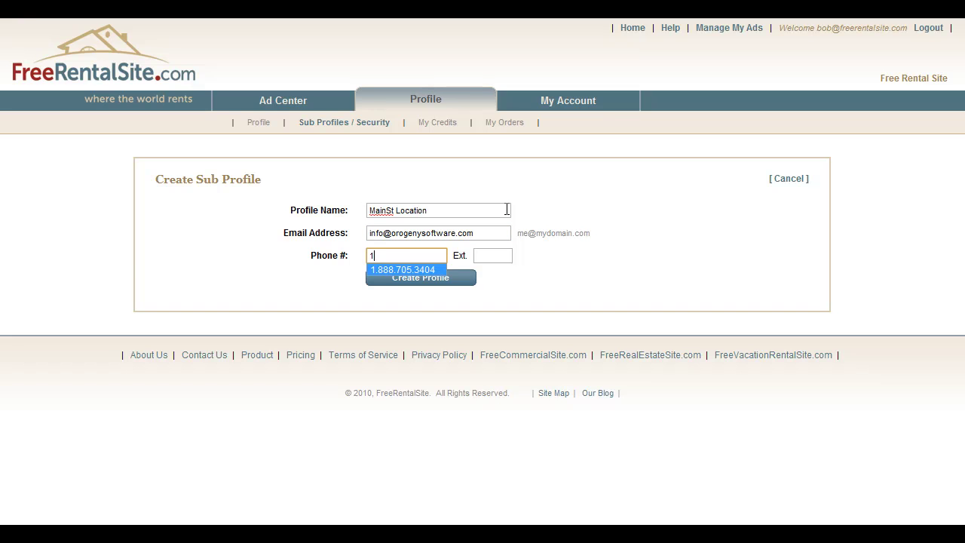
key(Down)
key(Tab)
key(Tab)
key(Return)
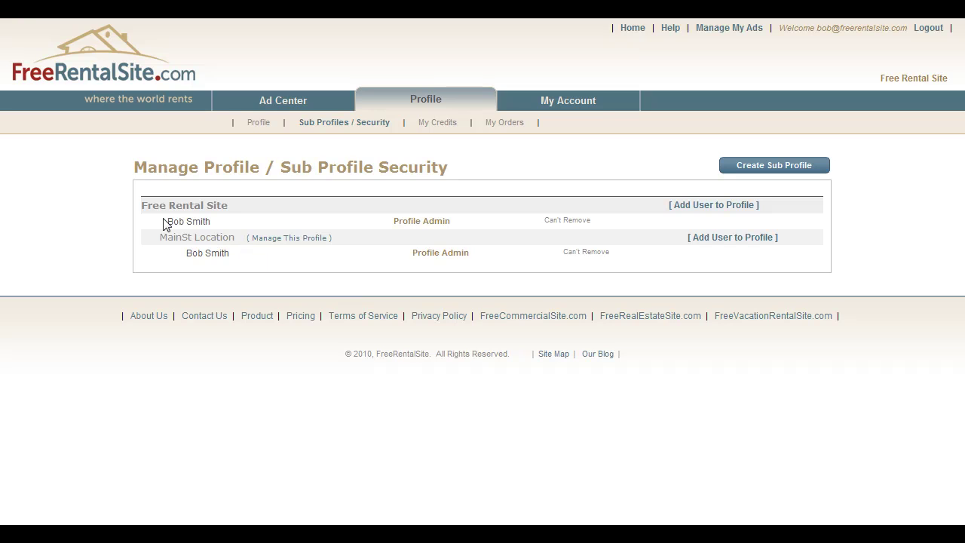
- Create the 'Transit Rd Location' sub-profile with the suggested contact email and phone
drag(162, 225, 212, 224)
click(784, 169)
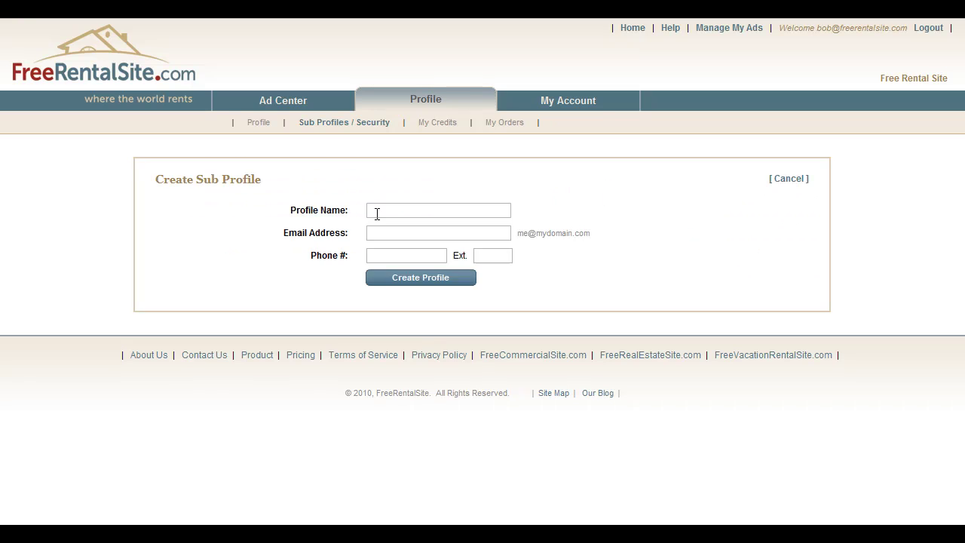
click(410, 208)
text(Transit Rd Location)
key(Tab)
text(i)
key(Down)
key(Return)
key(Tab)
text(1)
key(Down)
key(Return)
key(Tab)
key(Tab)
key(Return)
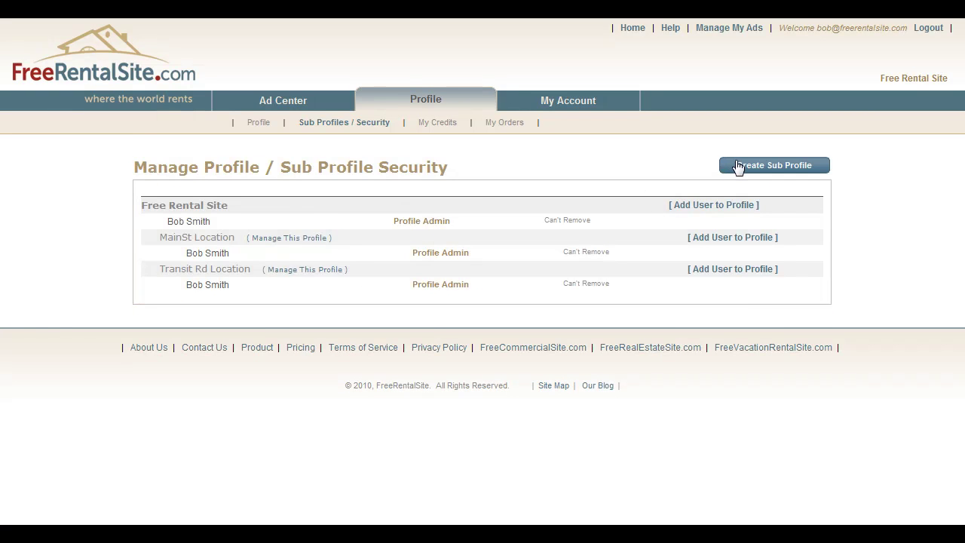
- Create a third sub-profile, 'Broadway Location', with the suggested contact email and phone
click(738, 167)
click(468, 210)
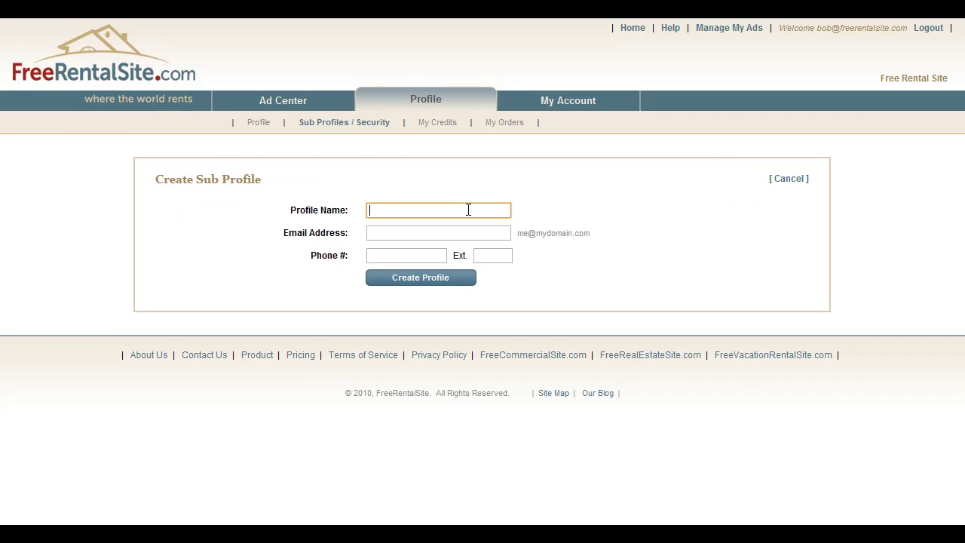
text(Bra)
text(oadway L)
text(ocation)
key(Tab)
text(in)
key(Down)
key(Tab)
text(1)
key(Down)
key(Tab)
key(Tab)
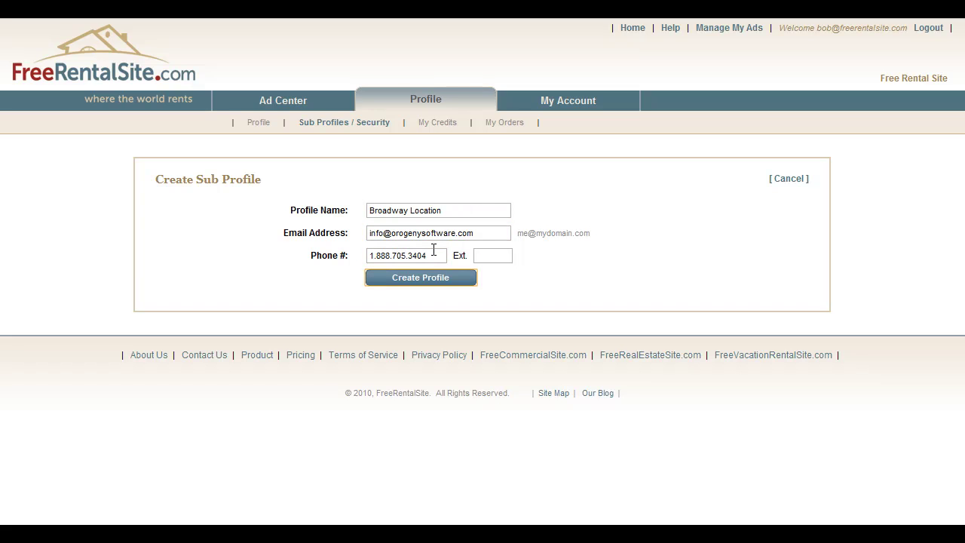
key(Return)
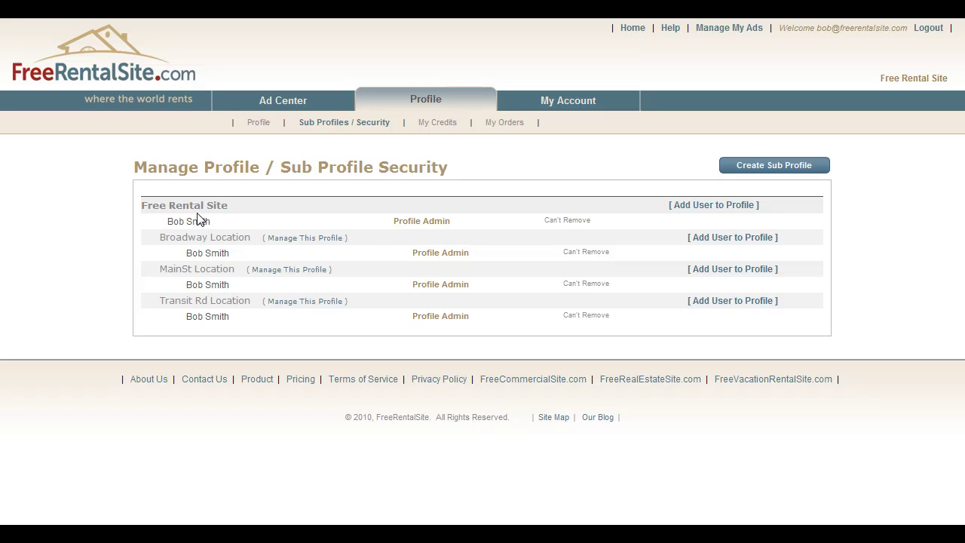
- Add an existing user, picked from the email suggestions, to the Free Rental Site profile
click(732, 216)
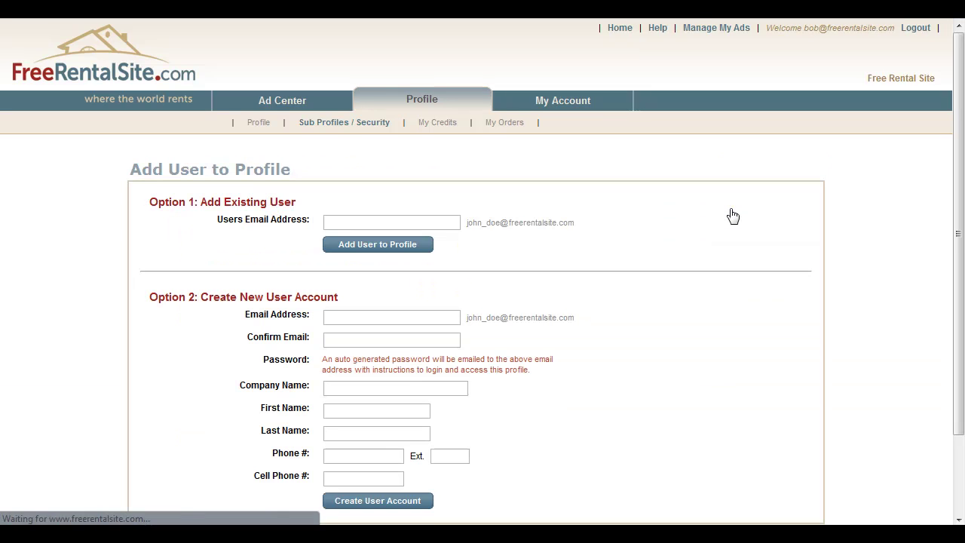
scroll(733, 216, down, 2)
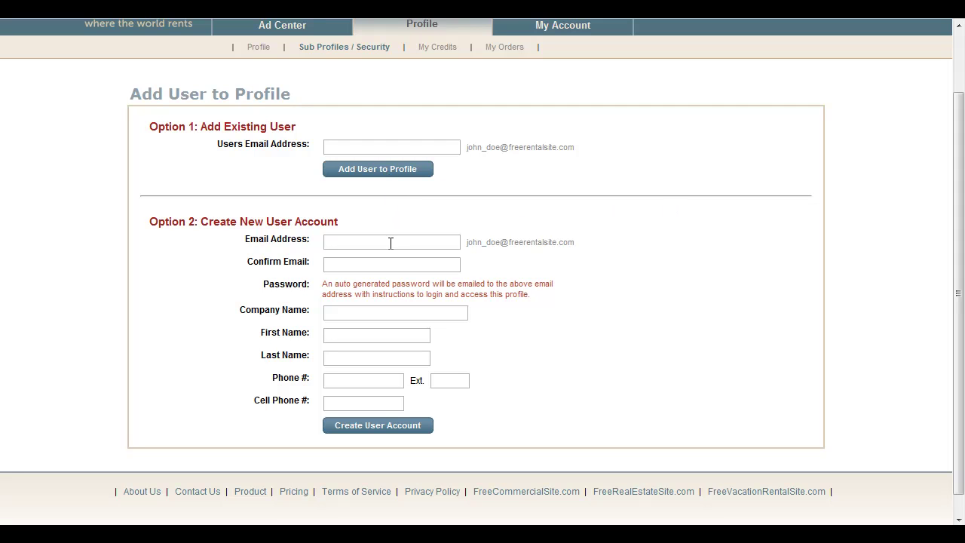
click(363, 149)
text(sally)
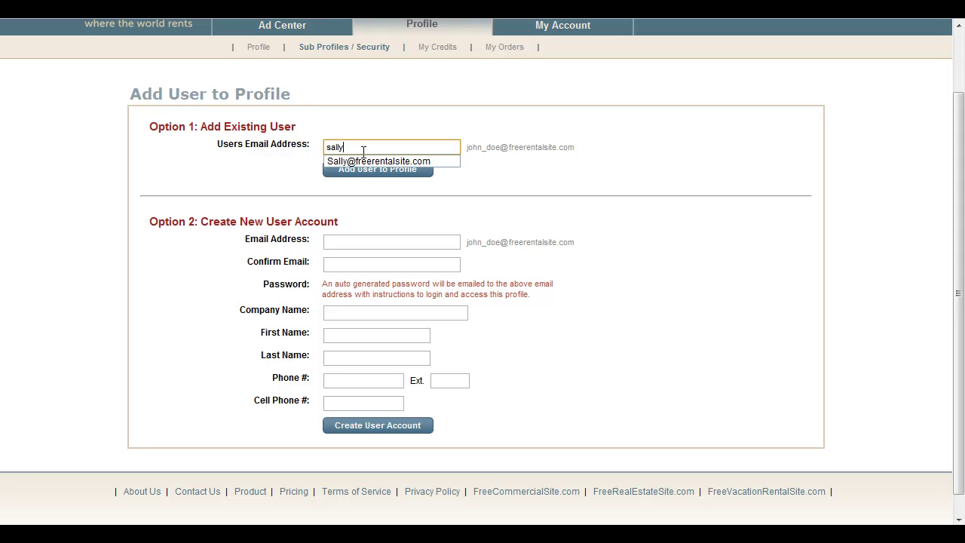
key(Down)
key(Return)
key(Tab)
key(Return)
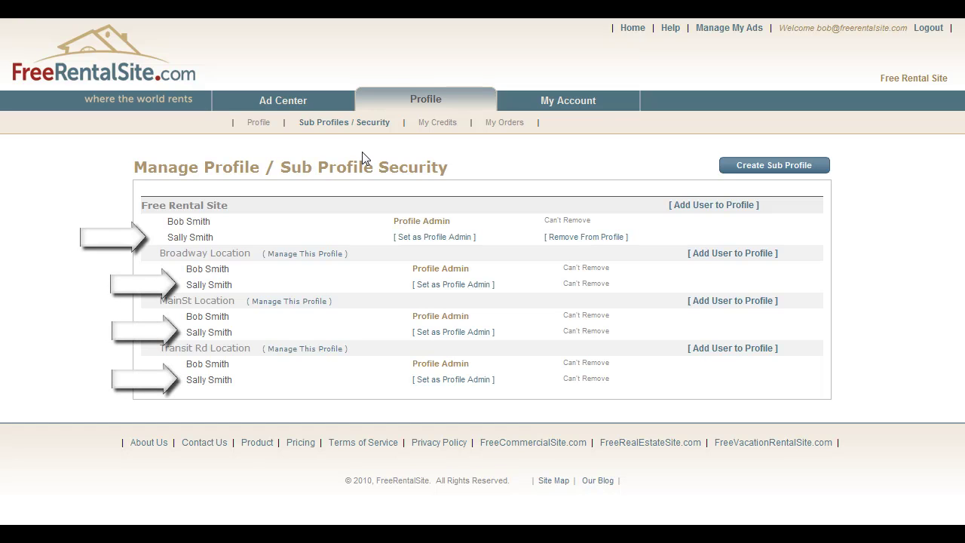
- Start adding a new user to Free Rental Site, entering the account email and its confirmation
click(685, 213)
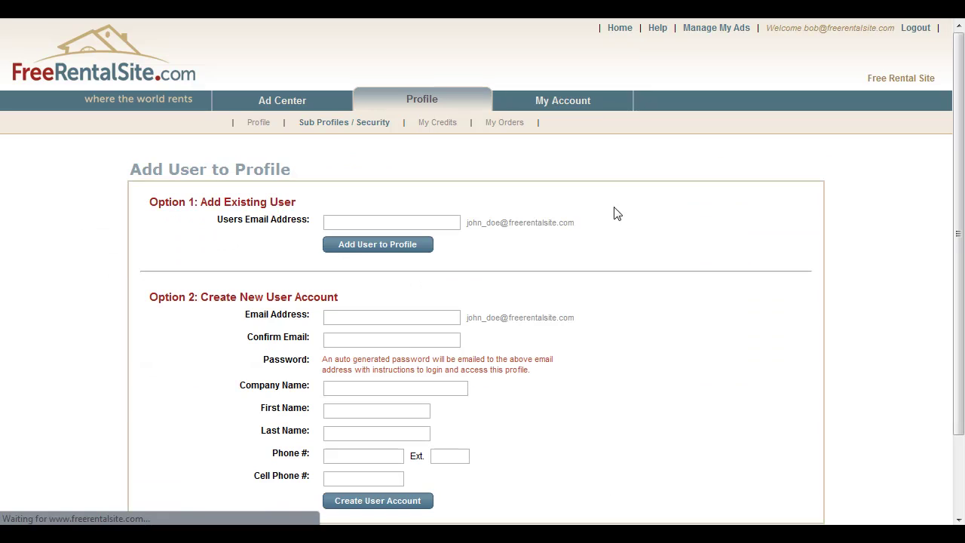
click(377, 323)
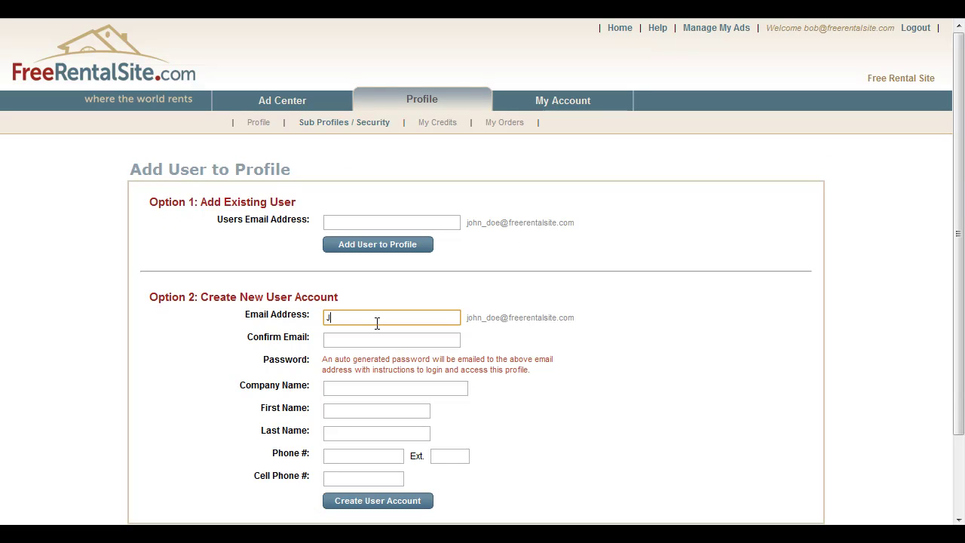
key(shift+Left)
key(shift+Left)
key(shift+Left)
key(shift+Left)
key(shift+Left)
key(shift+Left)
key(shift+Left)
key(shift+Left)
key(shift+Left)
key(shift+Left)
key(shift+Left)
key(shift+Left)
key(shift+Left)
key(shift+Left)
key(shift+Left)
key(shift+Left)
key(shift+Left)
key(shift+Left)
key(shift+Left)
key(shift+Left)
key(ctrl+c)
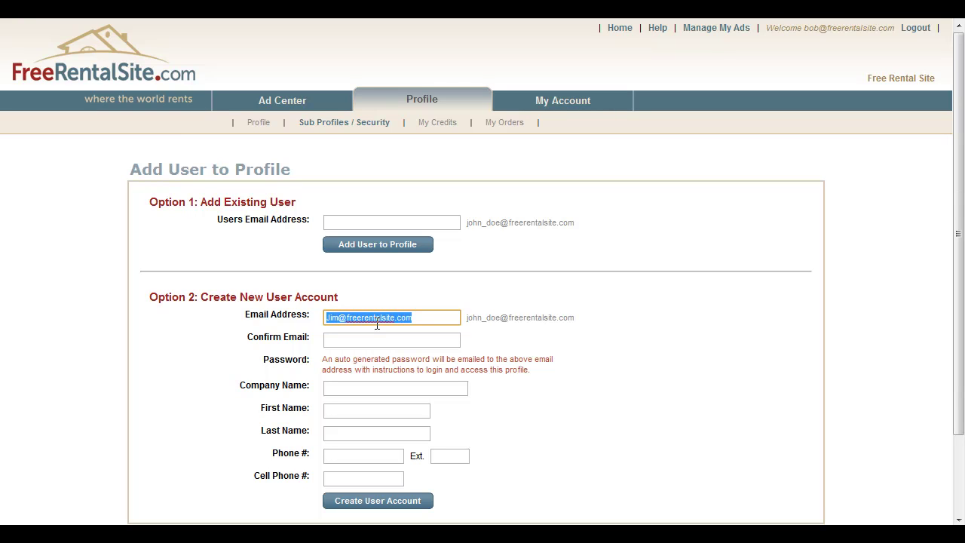
key(Tab)
key(ctrl+v)
- Fill in the new user's first name, last name and phone, then create the account
key(Tab)
key(Tab)
key(Tab)
key(Tab)
text(1)
key(Down)
key(Tab)
key(Tab)
key(Tab)
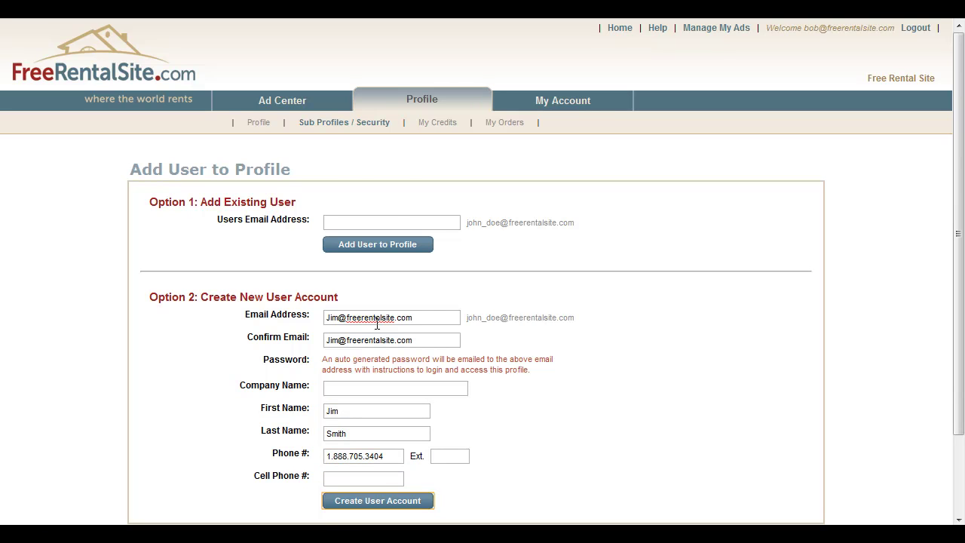
key(Return)
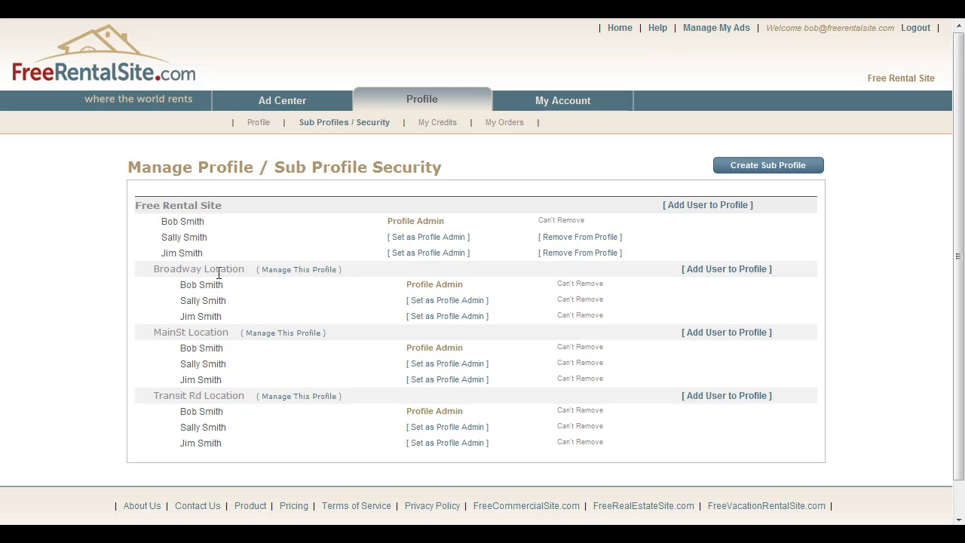
- Add an existing user, chosen by email suggestion, to the Broadway Location profile
click(733, 278)
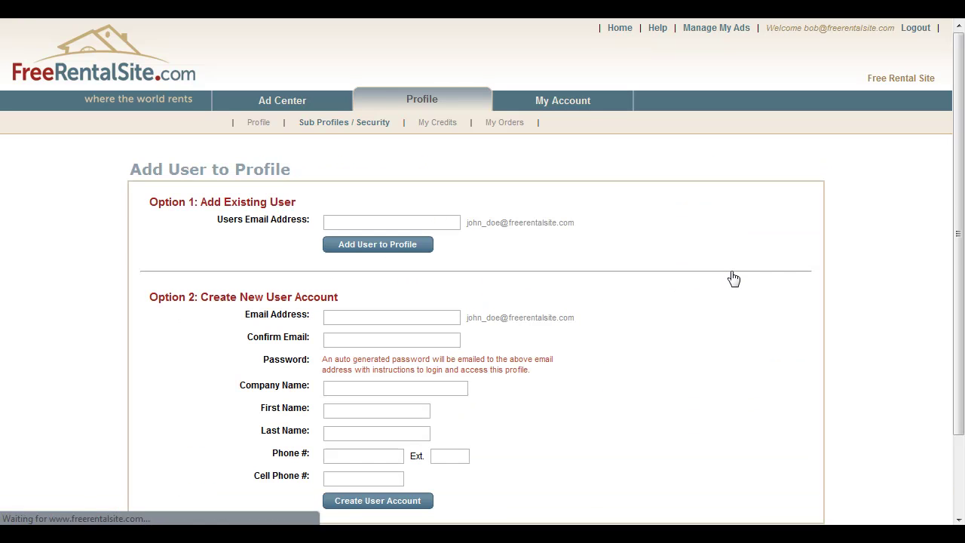
click(428, 229)
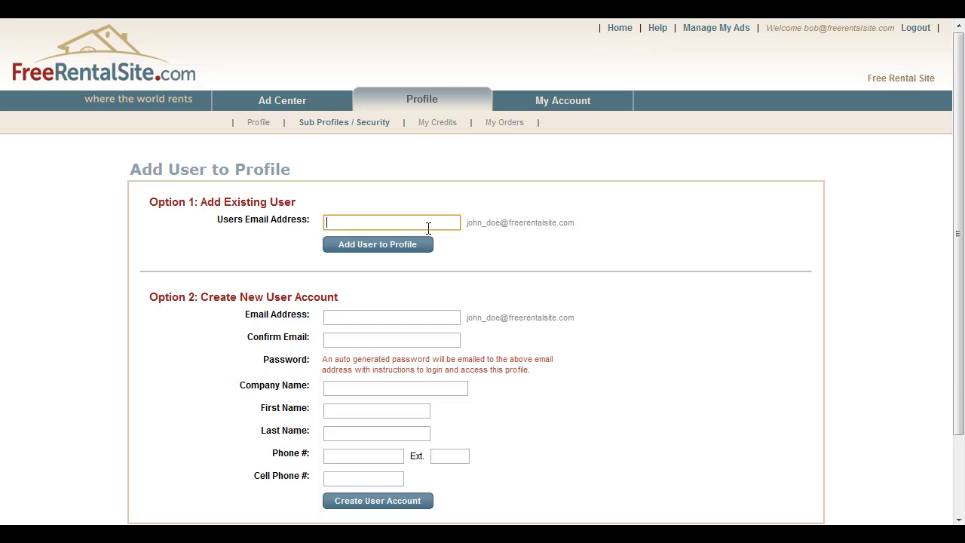
text(jo)
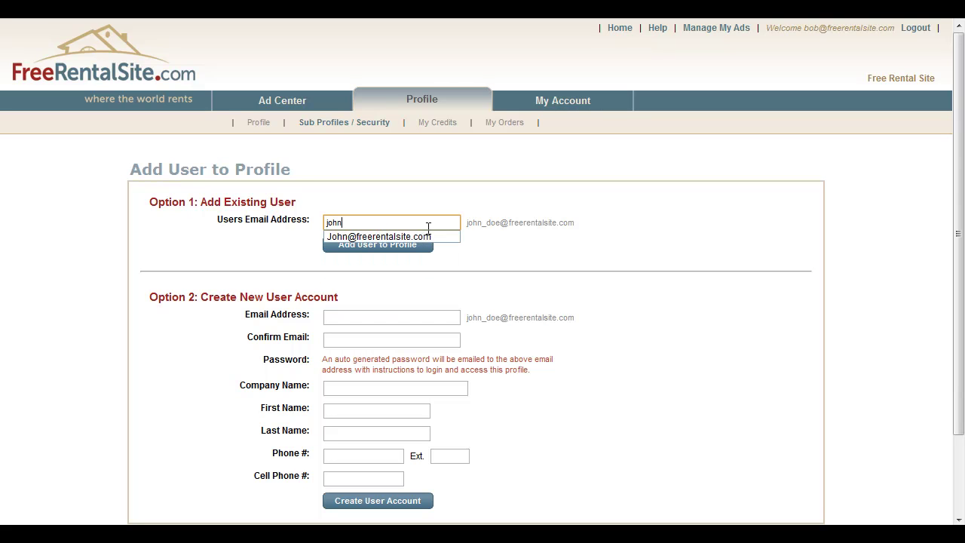
text(hn)
key(Down)
key(Return)
key(Return)
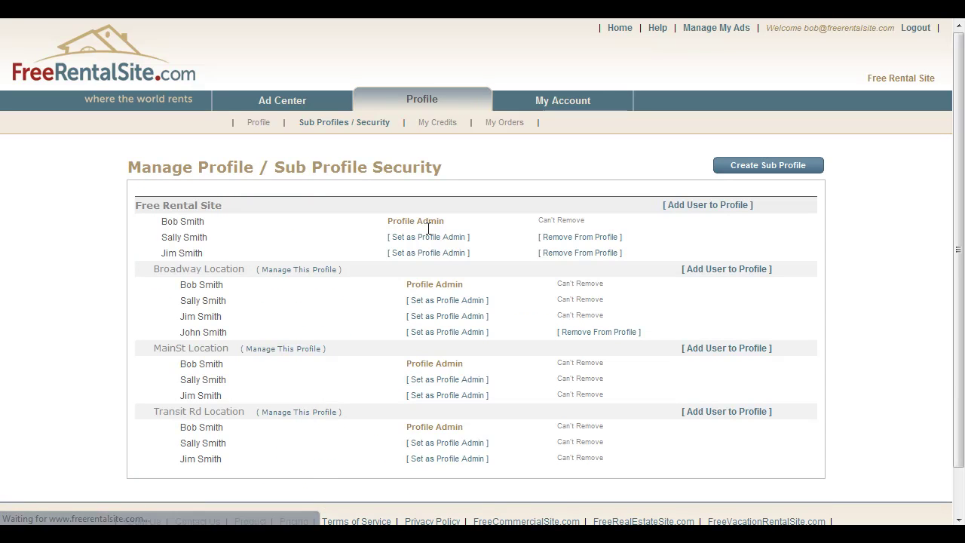
- Add another existing user, chosen by email suggestion, to the MainSt Location profile
click(723, 350)
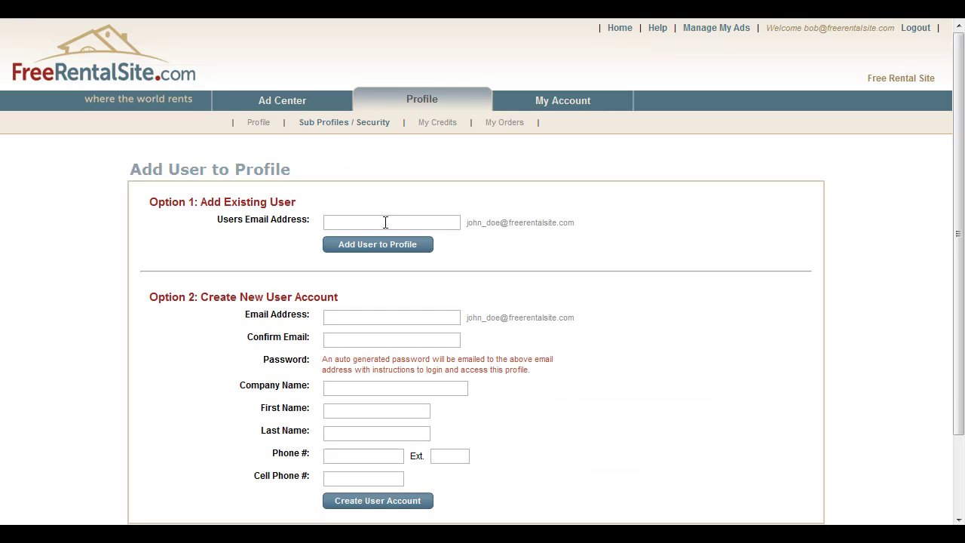
click(384, 217)
text(sam)
key(Down)
key(Tab)
key(Tab)
key(Tab)
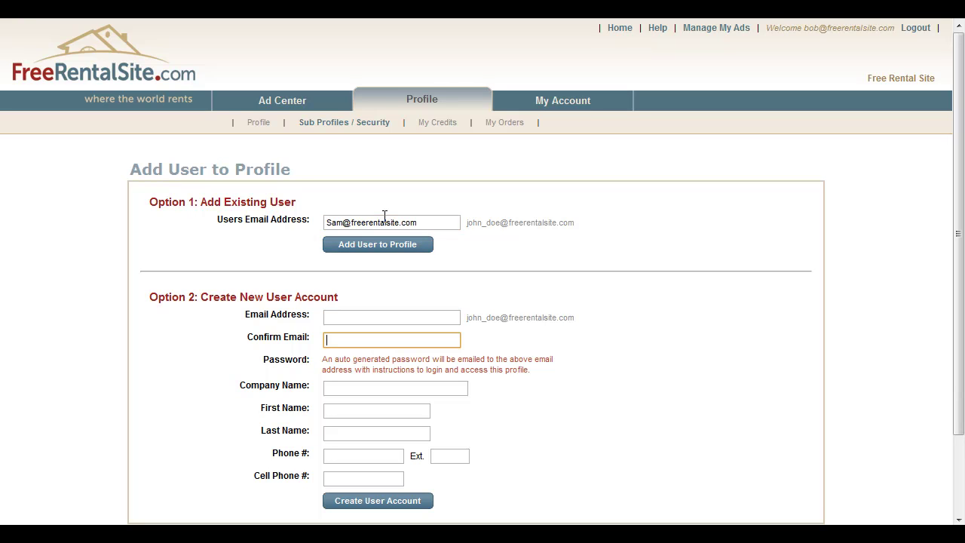
key(shift+Tab)
key(shift+Tab)
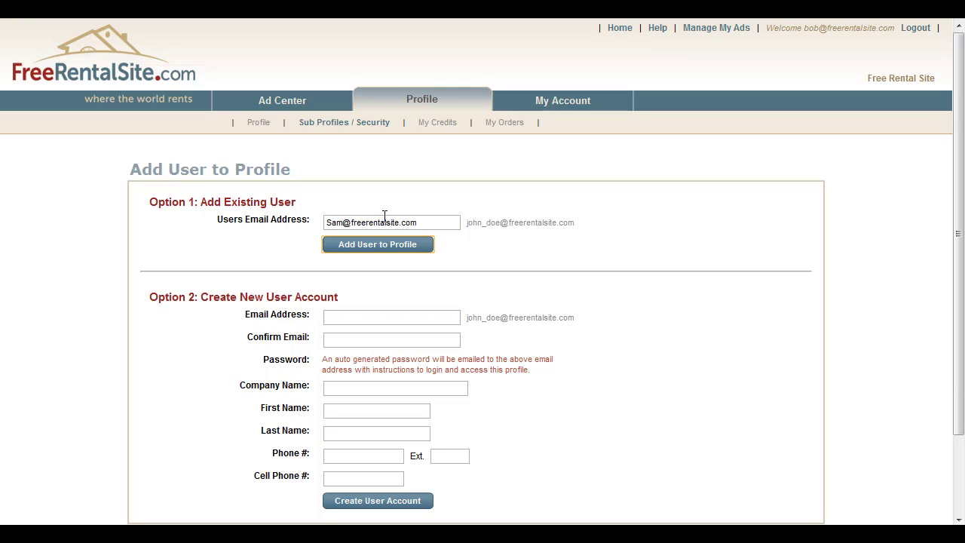
key(Return)
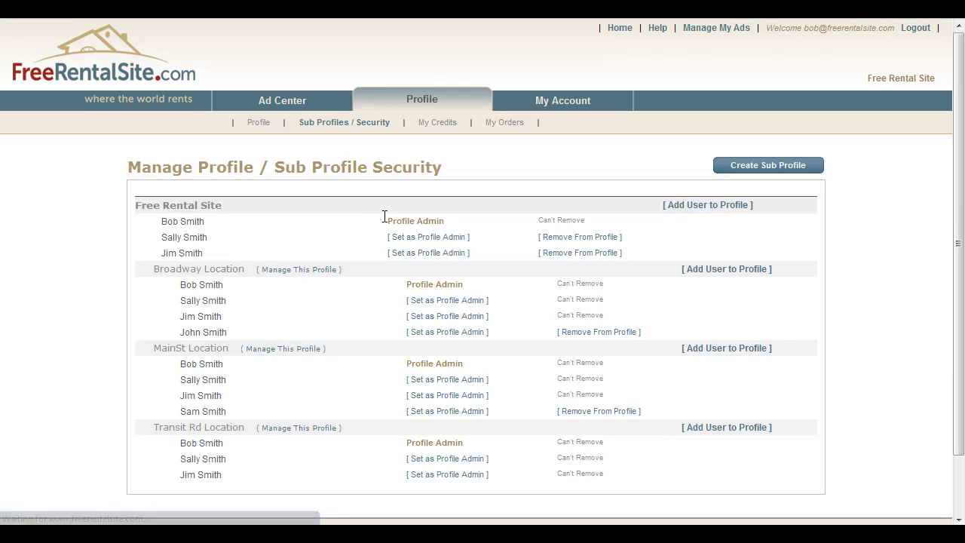
- Add an existing user, chosen by email suggestion, to the Transit Rd Location profile
click(717, 435)
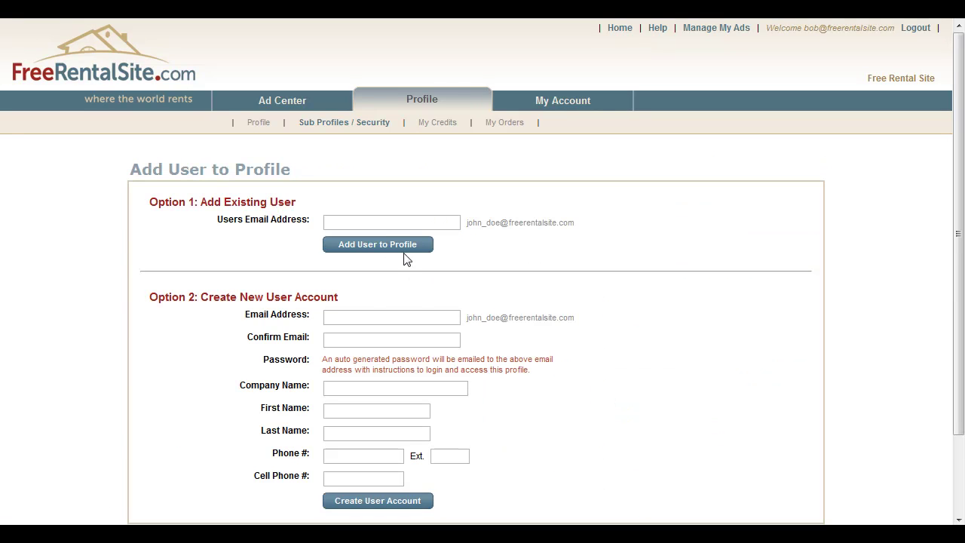
click(370, 223)
text(Jen)
key(Down)
key(Return)
key(Return)
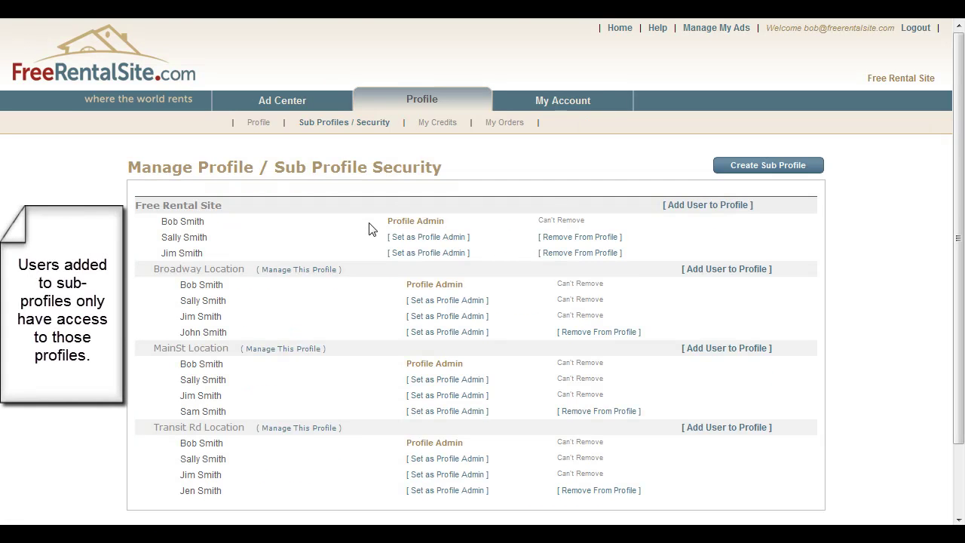
scroll(370, 227, down, 3)
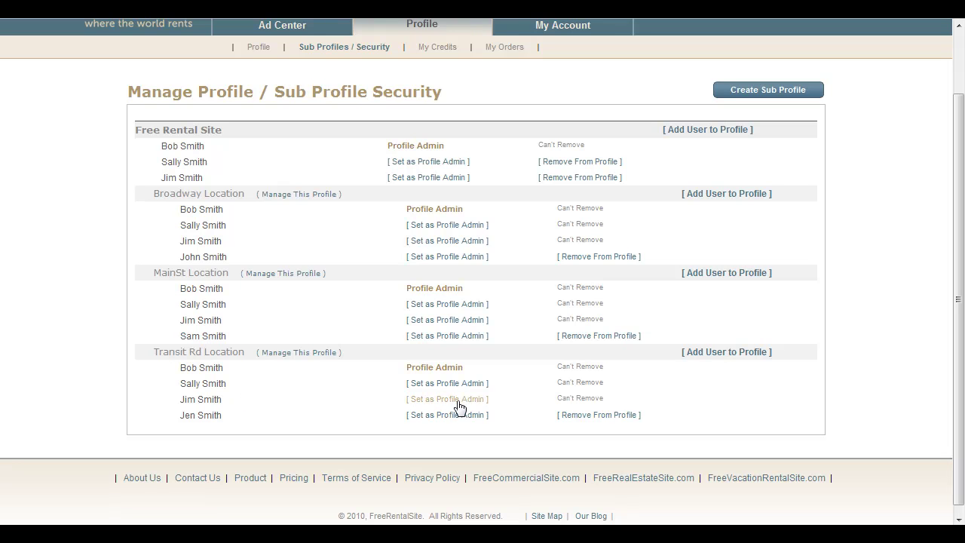
- Remove Transit Rd's added user and another site user, then make MainSt's added user Profile Admin
click(576, 416)
click(479, 237)
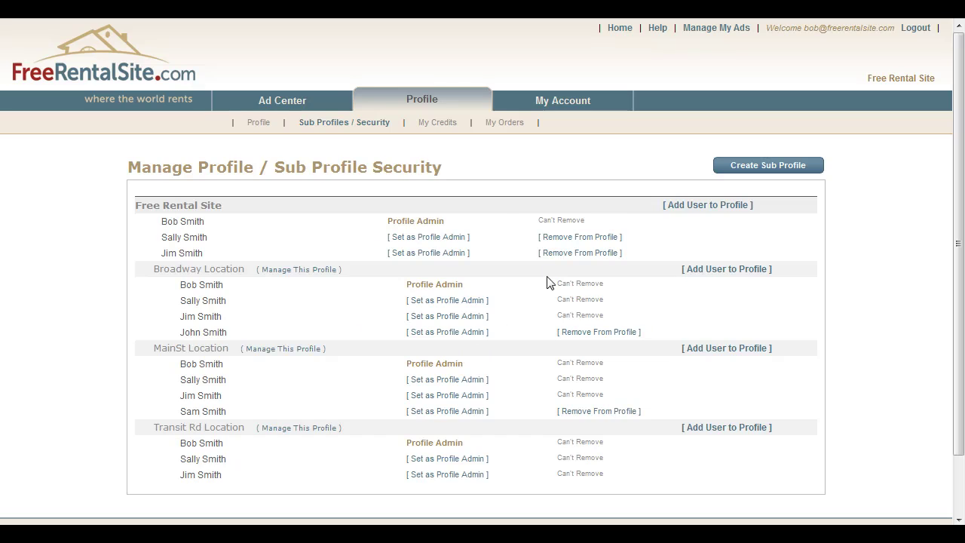
click(562, 253)
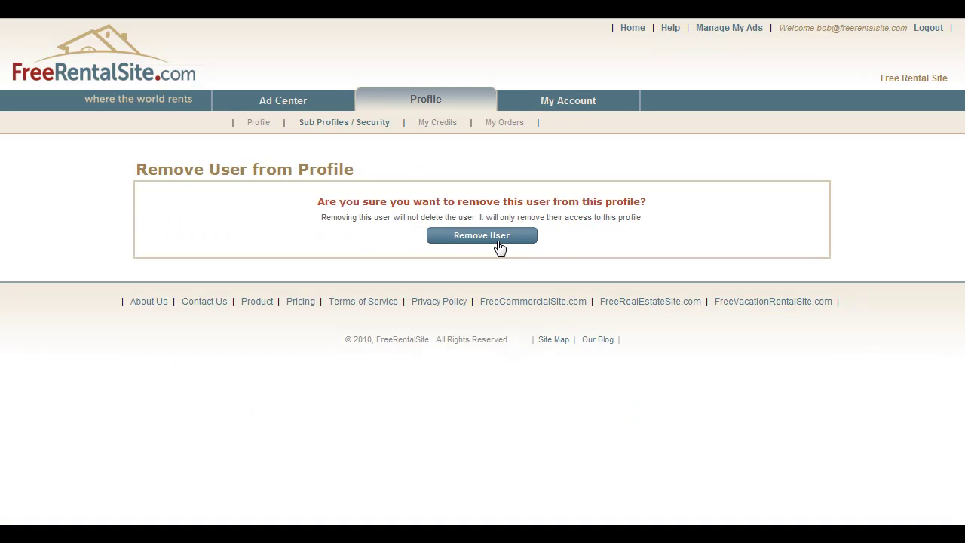
click(497, 241)
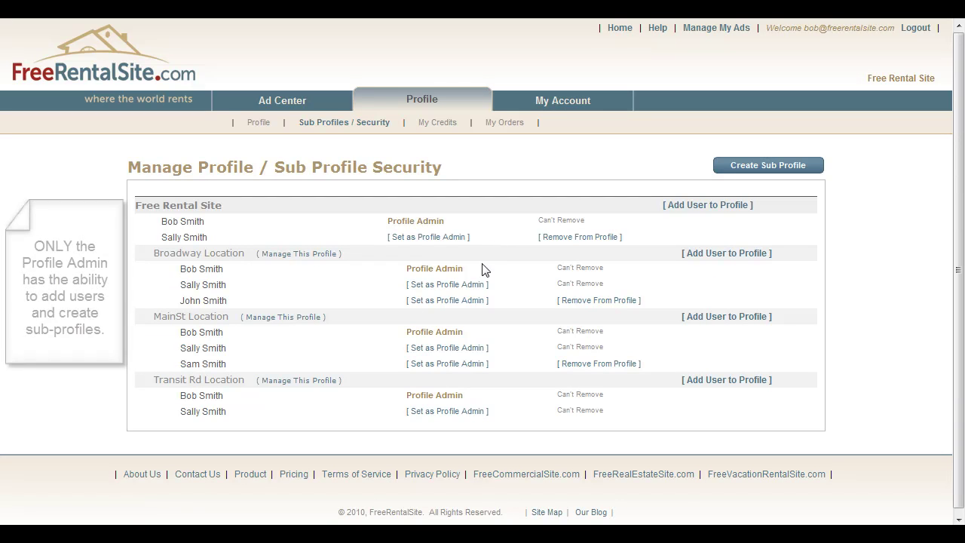
click(435, 365)
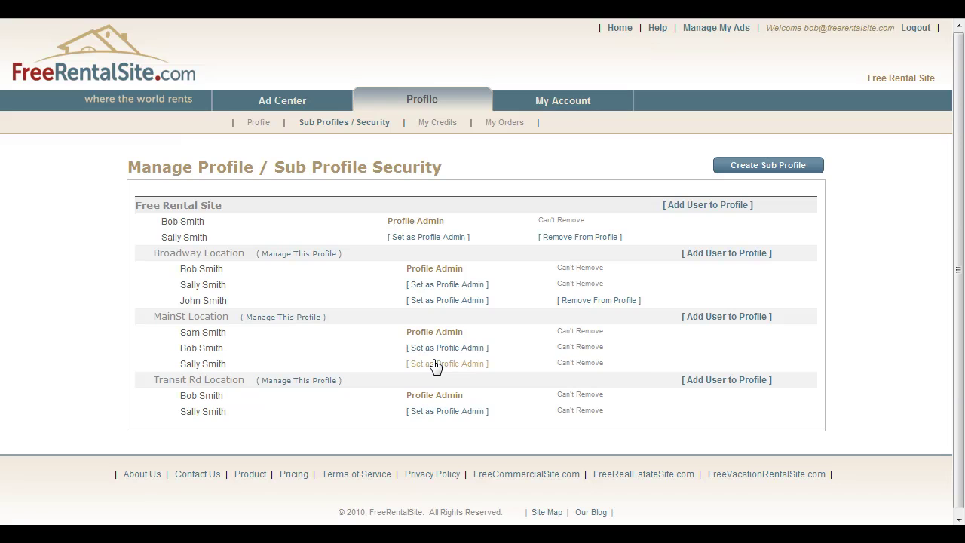